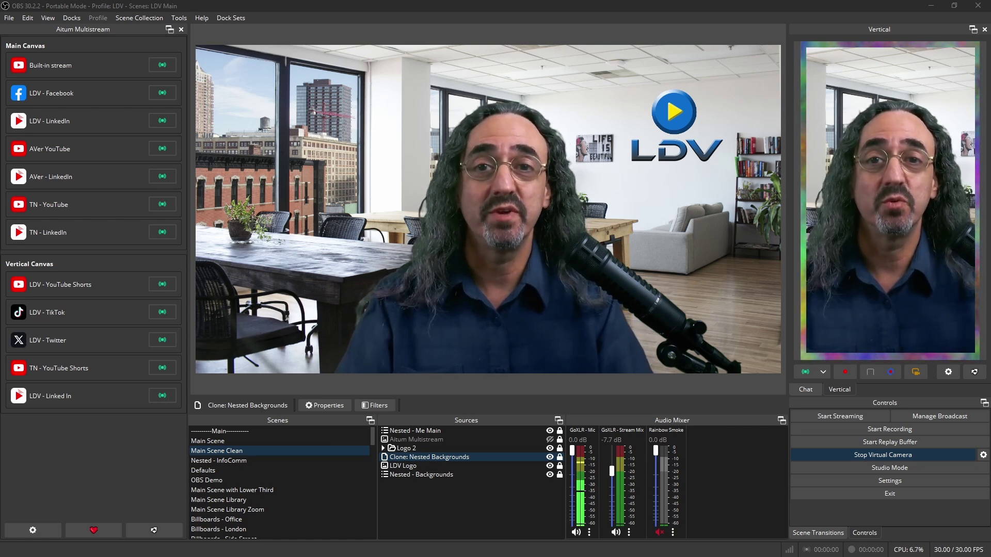
{"action": "left_click", "coordinate": [360, 224]}
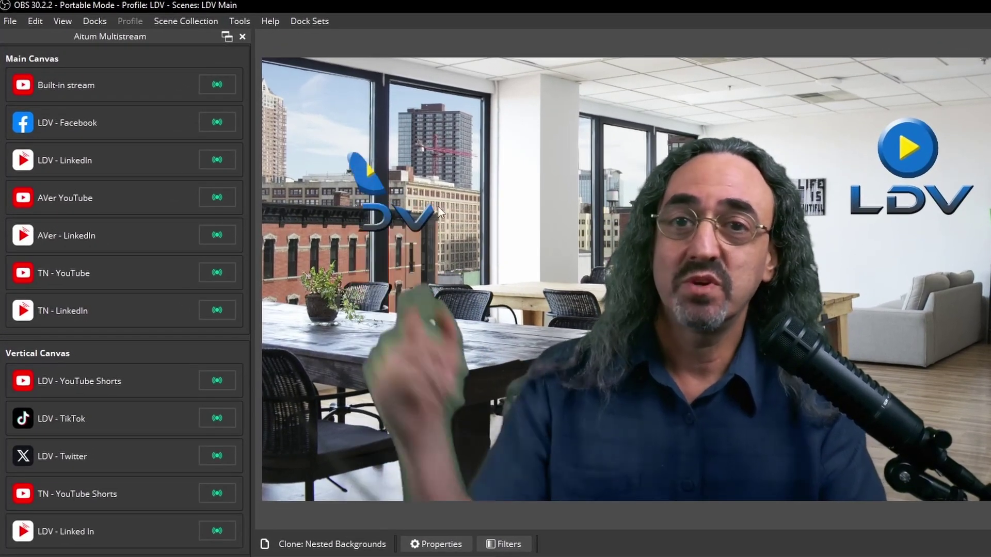
{"action": "left_click", "coordinate": [92, 21]}
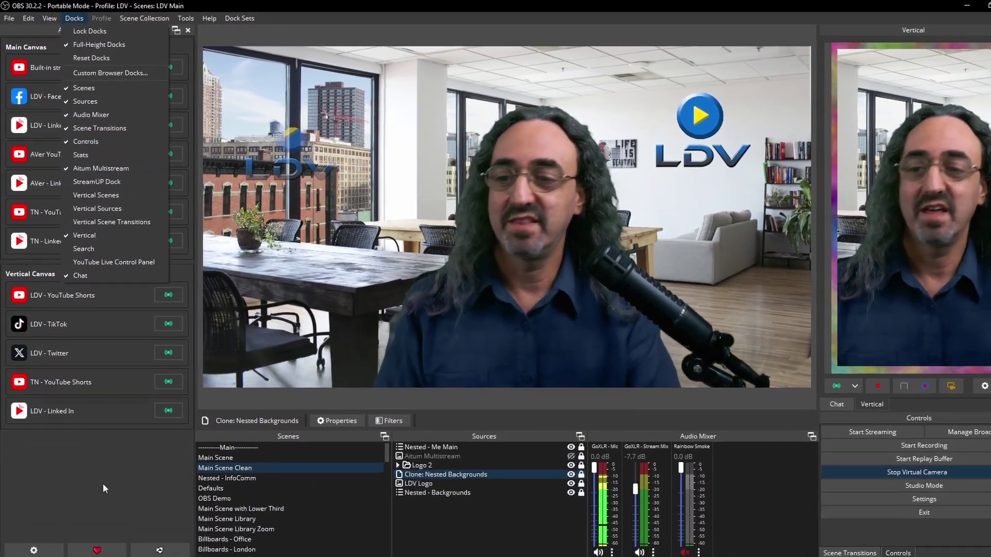
{"action": "left_click", "coordinate": [111, 11]}
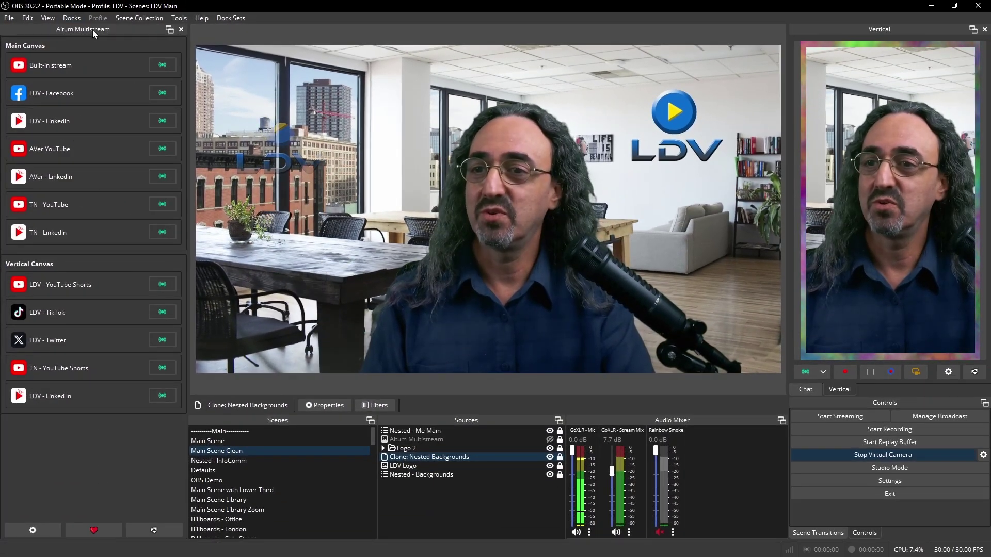
{"action": "left_click_drag", "start_coordinate": [94, 29], "coordinate": [93, 289]}
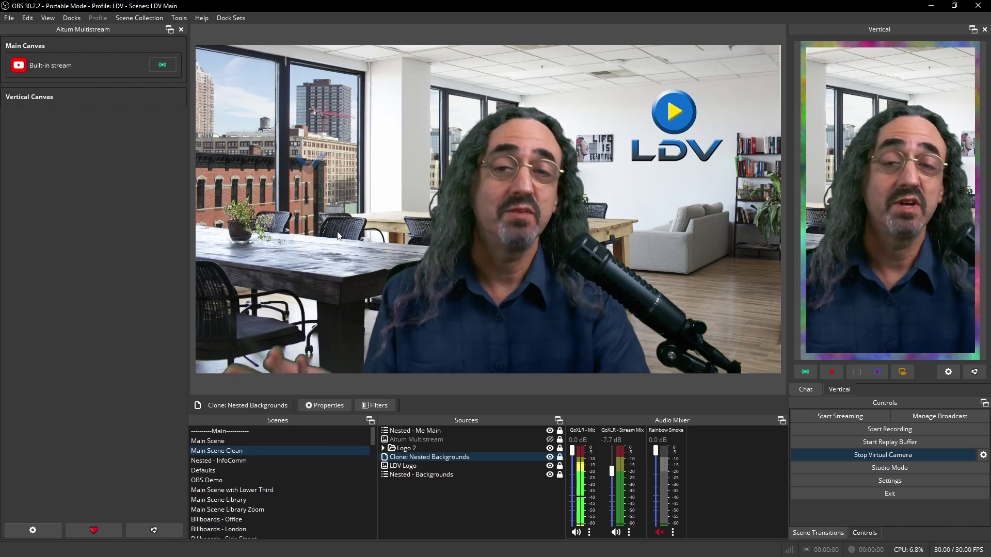
- Open the Aitum Multistream settings and look through the General, Support Aitum, Help and Vertical Canvas pages
{"action": "left_click", "coordinate": [30, 532]}
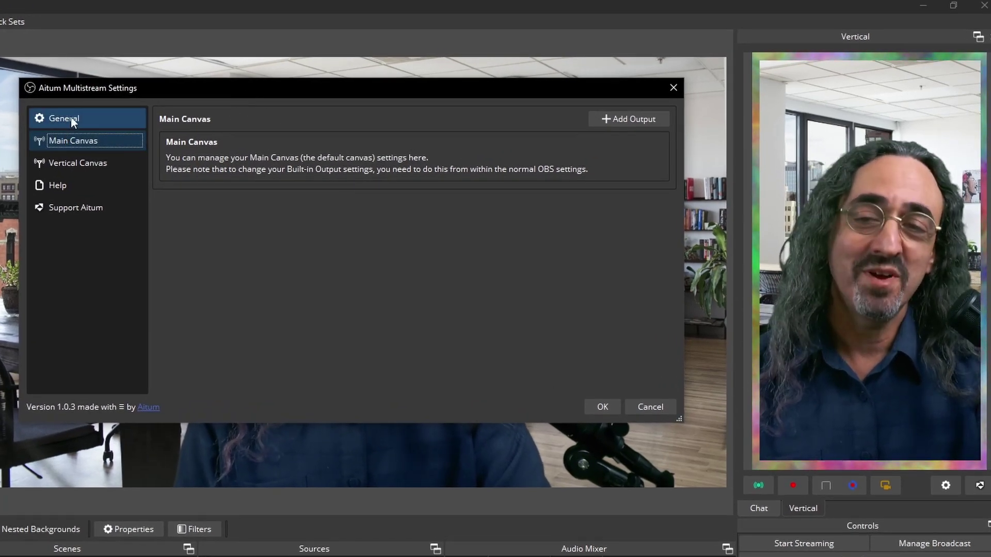
{"action": "left_click", "coordinate": [73, 121]}
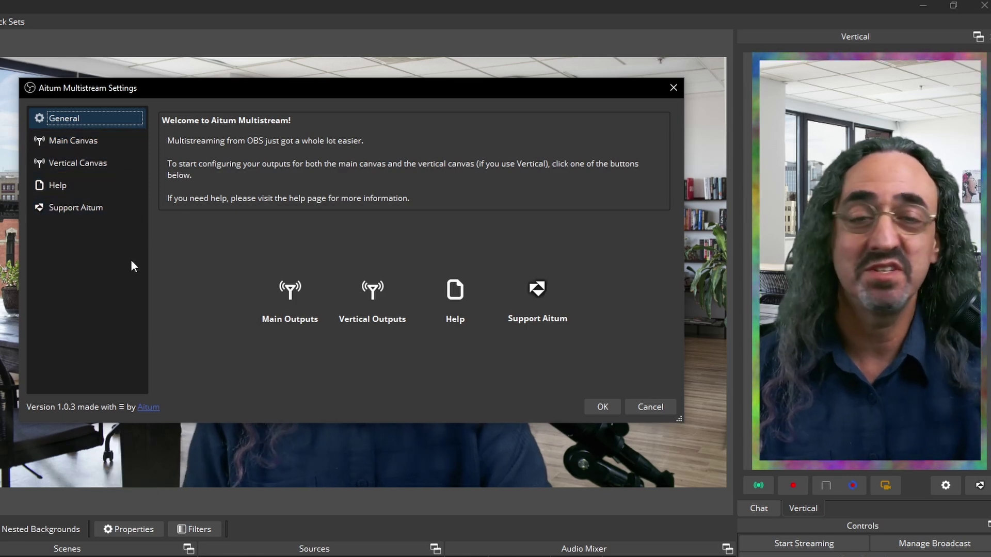
{"action": "left_click", "coordinate": [85, 209]}
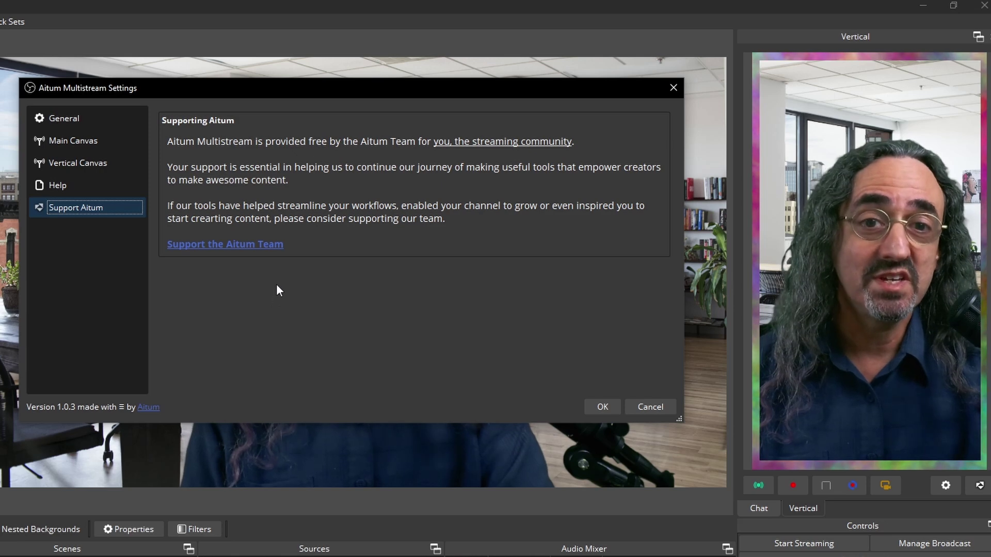
{"action": "left_click", "coordinate": [80, 189]}
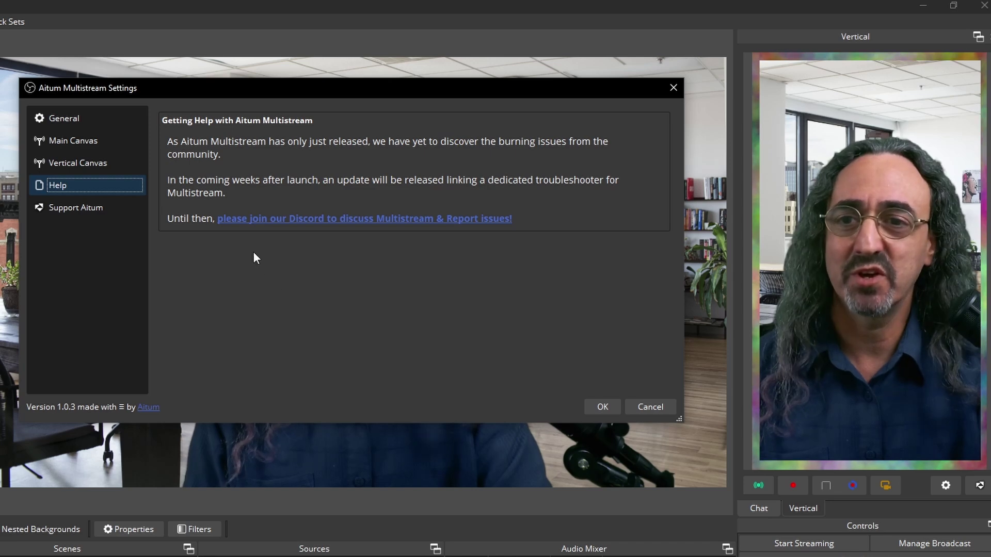
{"action": "left_click", "coordinate": [84, 159]}
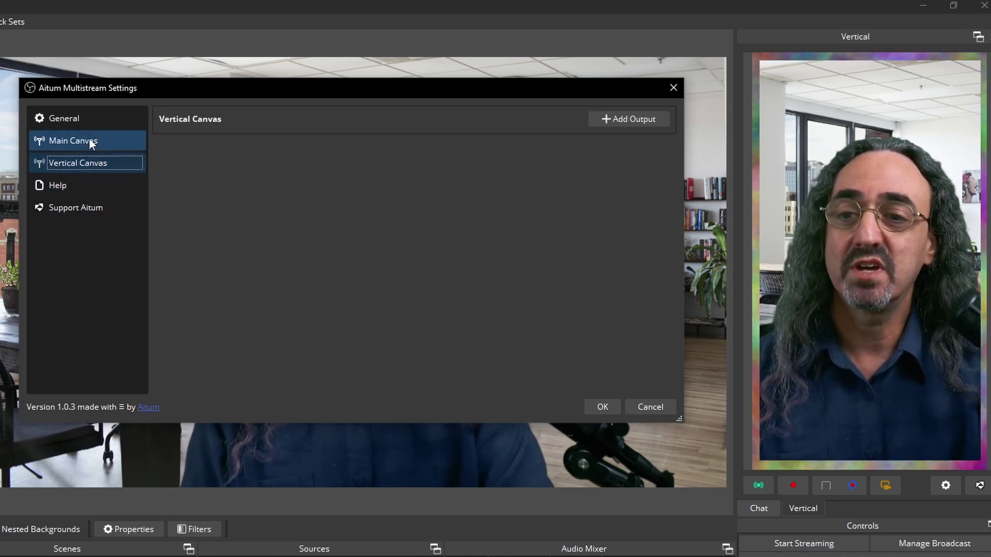
- Start adding a new YouTube output to the main canvas
{"action": "left_click", "coordinate": [94, 142]}
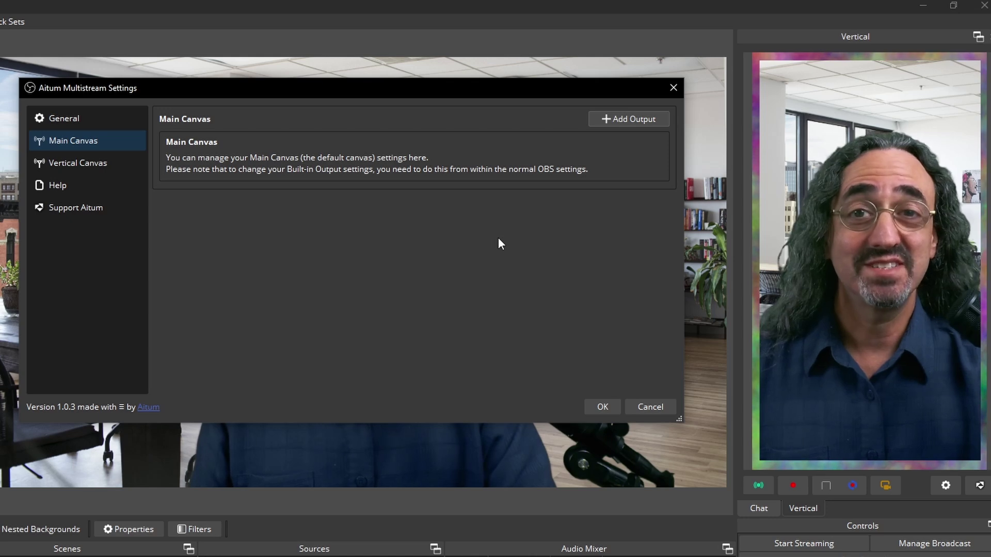
{"action": "left_click", "coordinate": [639, 119]}
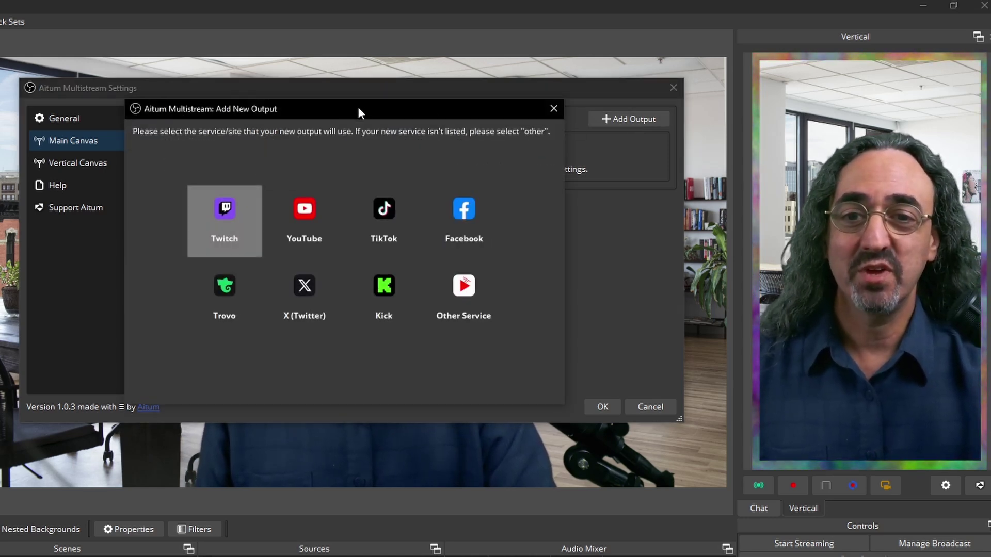
{"action": "left_click_drag", "start_coordinate": [389, 118], "coordinate": [387, 95]}
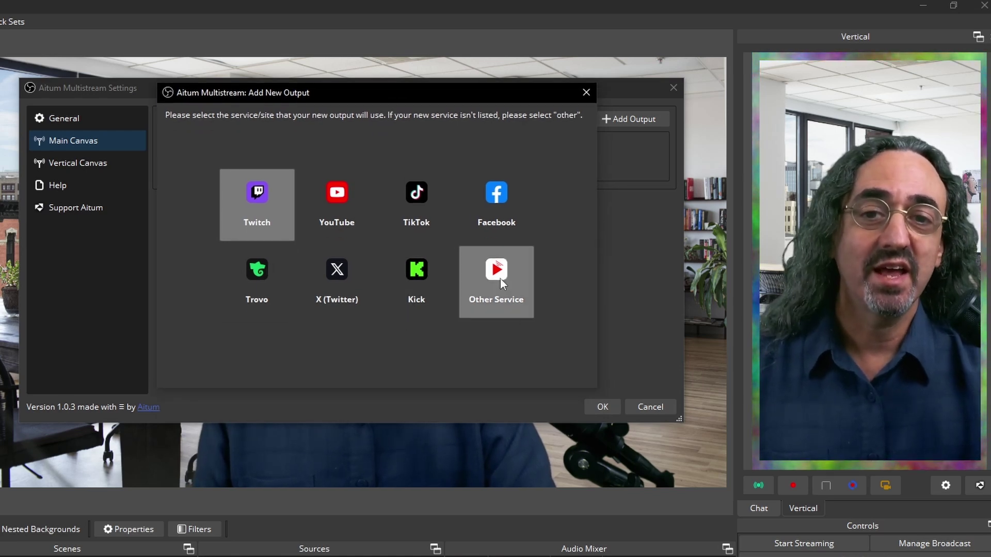
{"action": "left_click", "coordinate": [346, 198]}
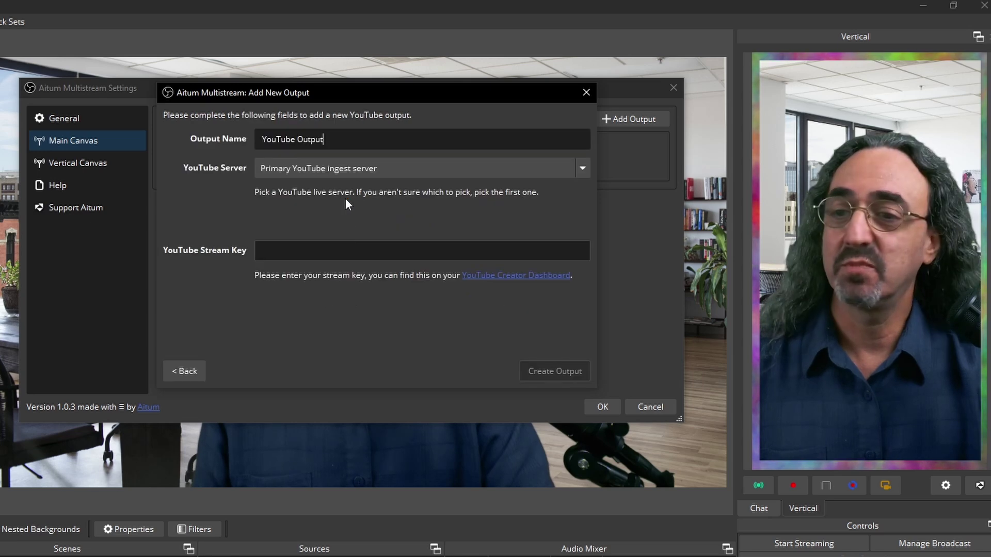
- Name the new YouTube output "LDV - YouTube"
{"action": "left_click", "coordinate": [323, 139]}
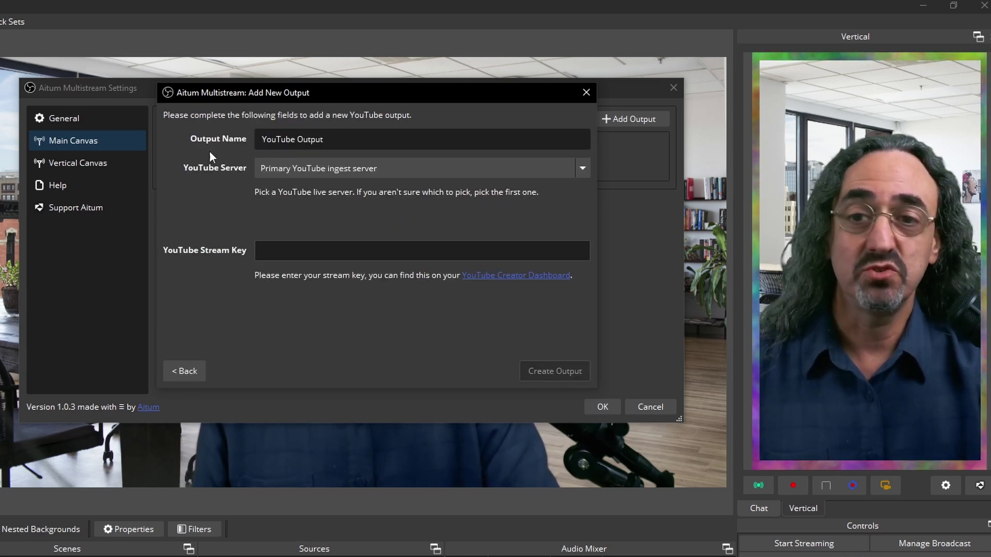
{"action": "left_click_drag", "start_coordinate": [334, 149], "coordinate": [187, 132]}
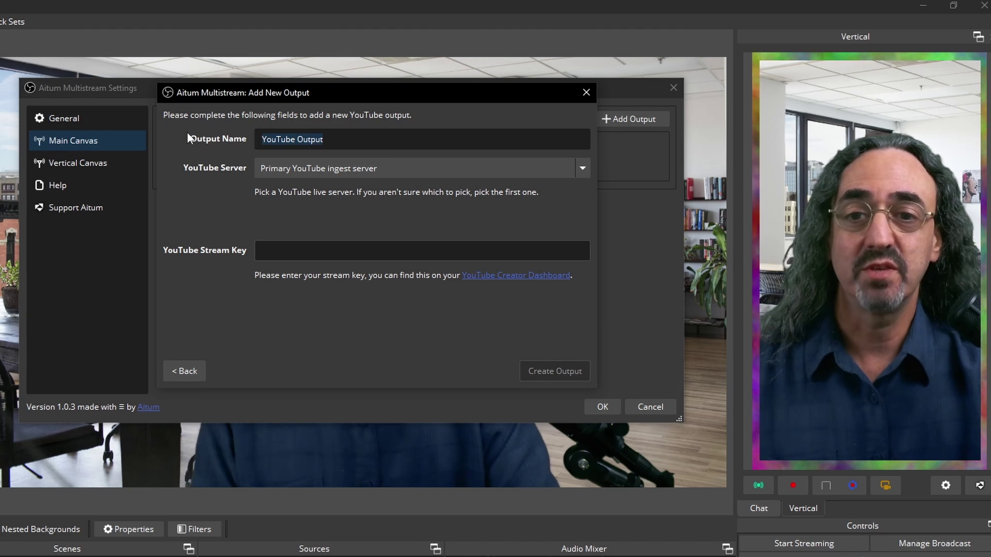
{"action": "type", "text": "LD"}
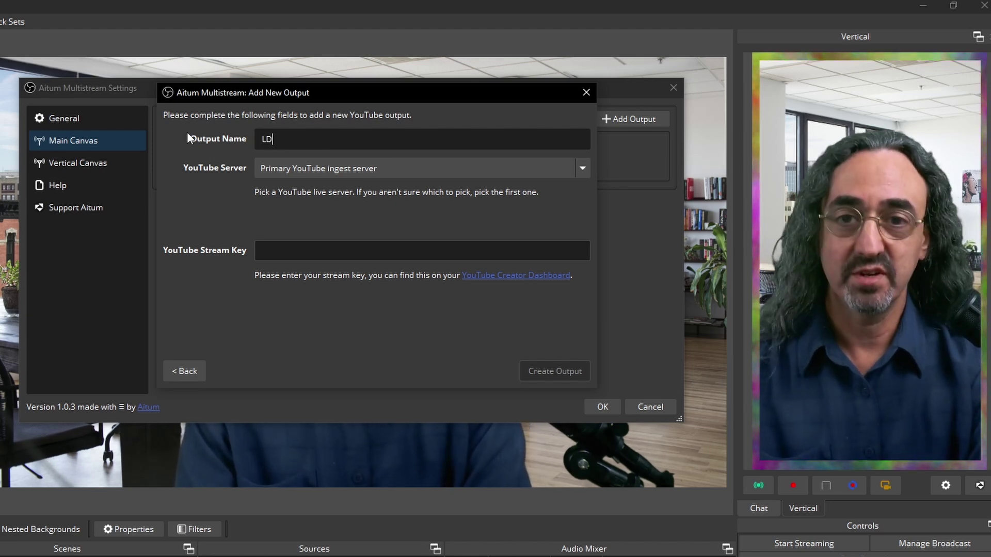
{"action": "type", "text": "V - YouTUb"}
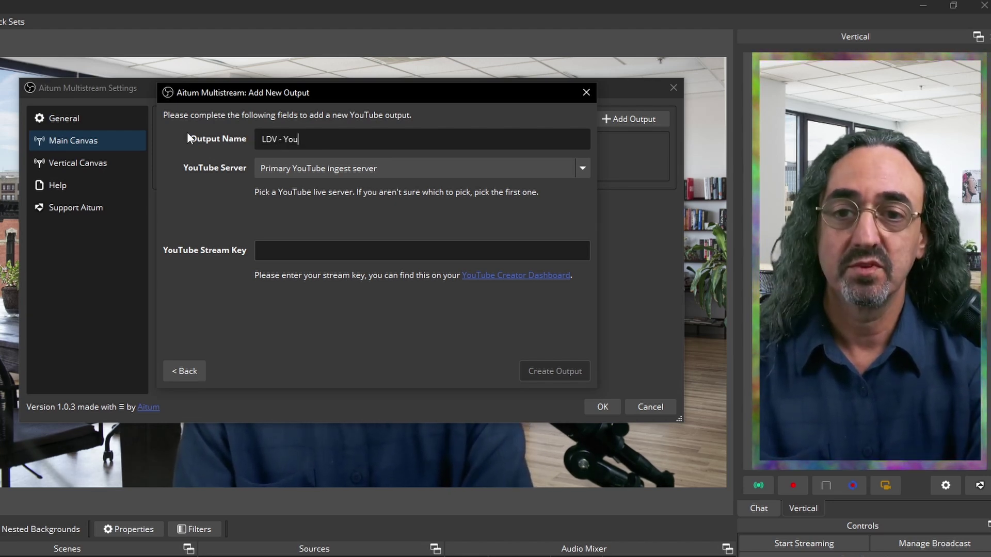
{"action": "key", "text": "BackSpace"}
{"action": "key", "text": "BackSpace"}
{"action": "type", "text": "ube"}
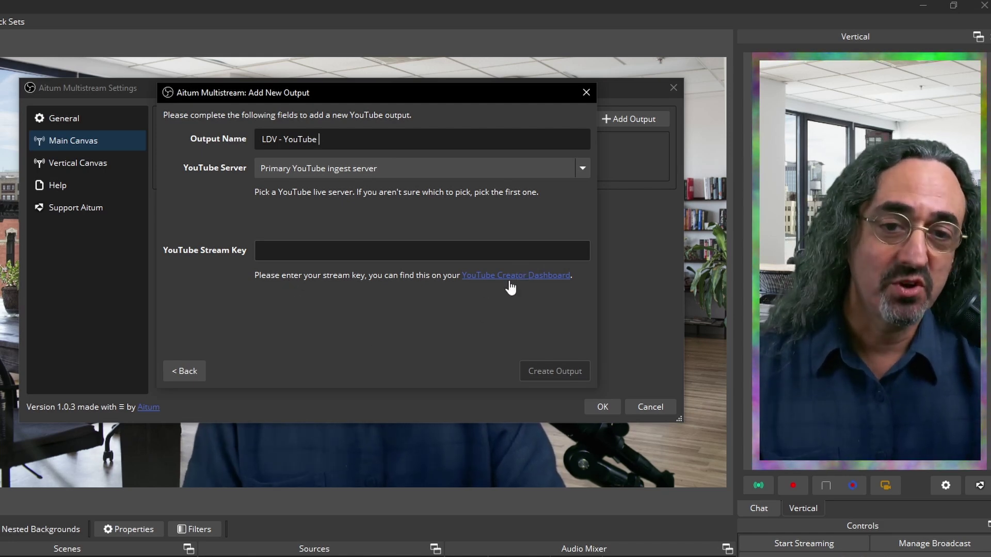
- Enter the YouTube stream key, create the output and confirm the Multistream settings
{"action": "left_click", "coordinate": [372, 250]}
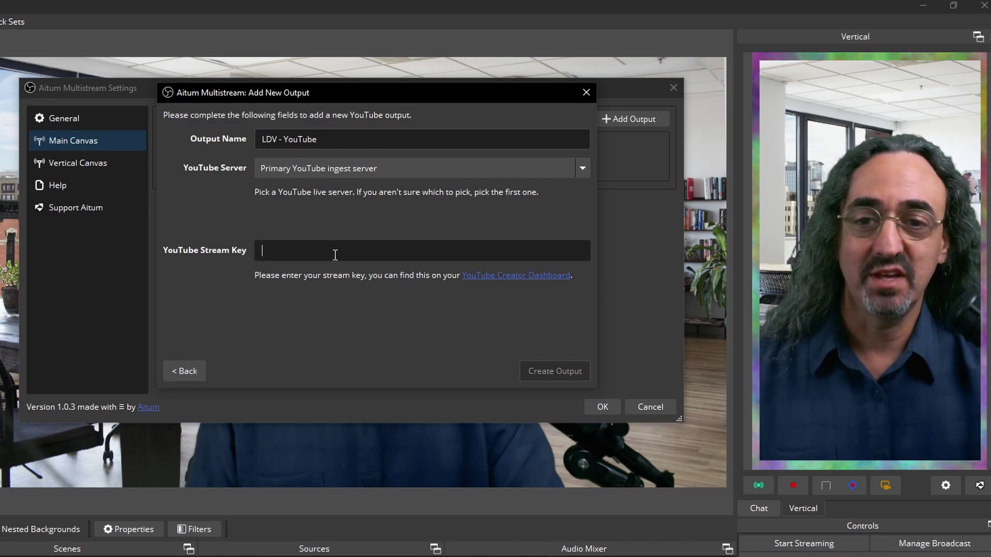
{"action": "type", "text": "1"}
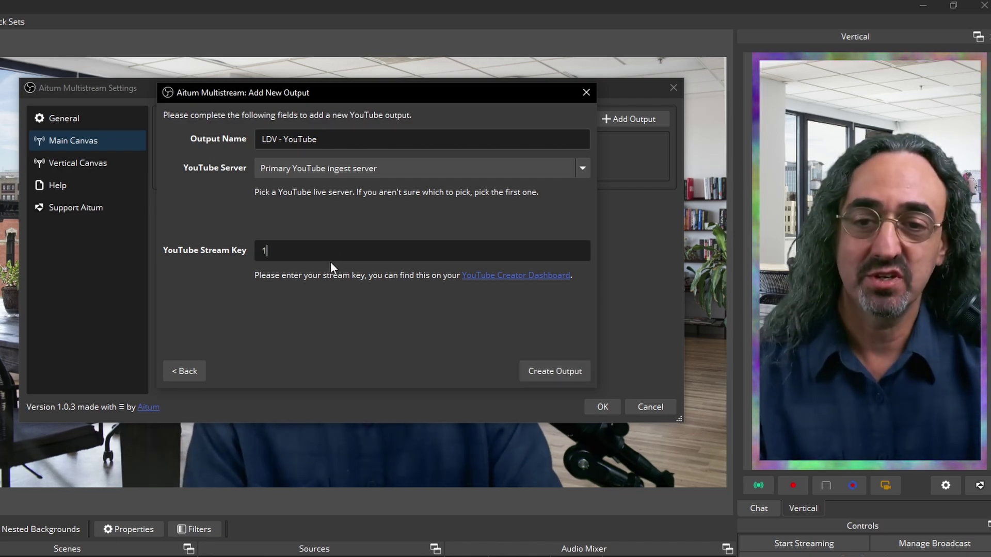
{"action": "left_click", "coordinate": [543, 367]}
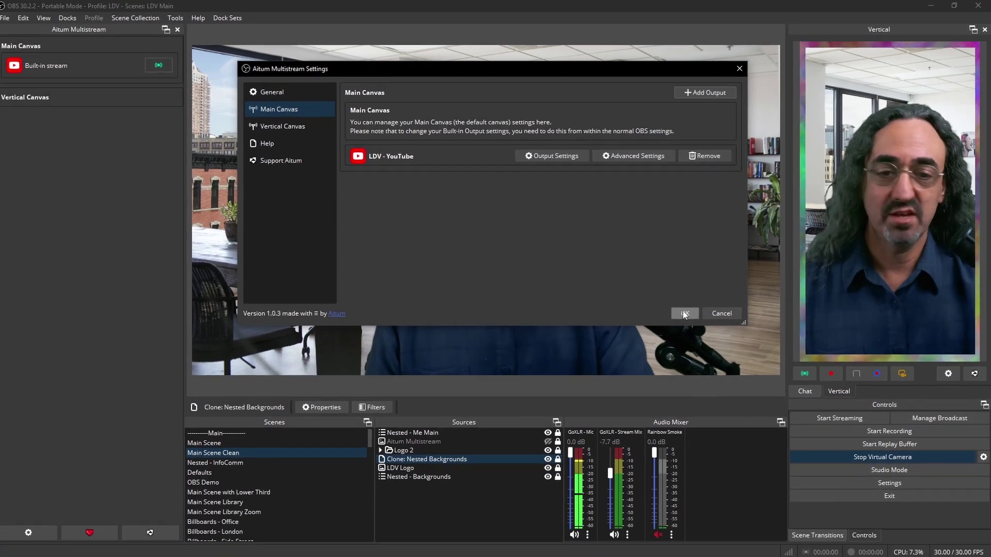
{"action": "left_click", "coordinate": [646, 357]}
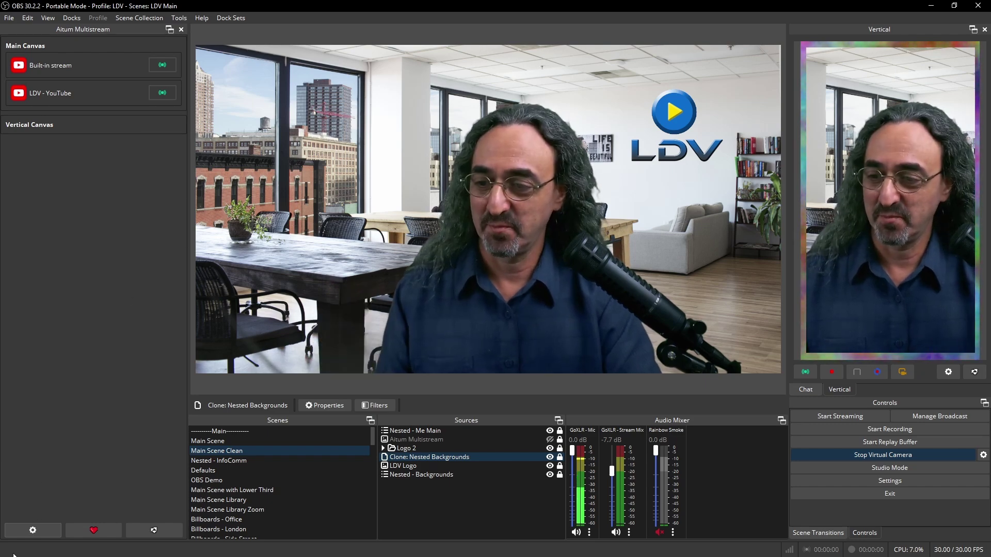
- Reopen the Multistream settings and view the output settings of LDV - YouTube without changing them
{"action": "left_click", "coordinate": [25, 532]}
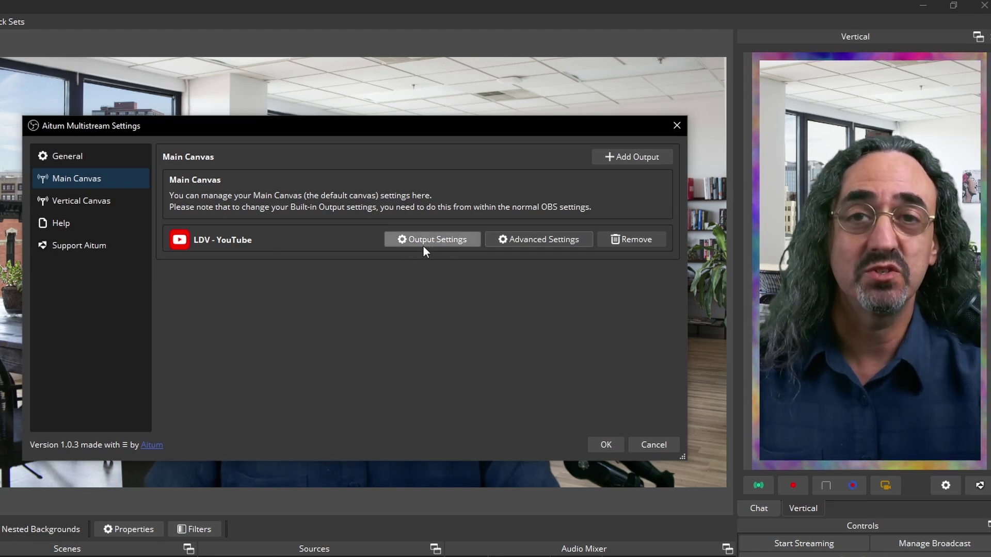
{"action": "left_click", "coordinate": [416, 240]}
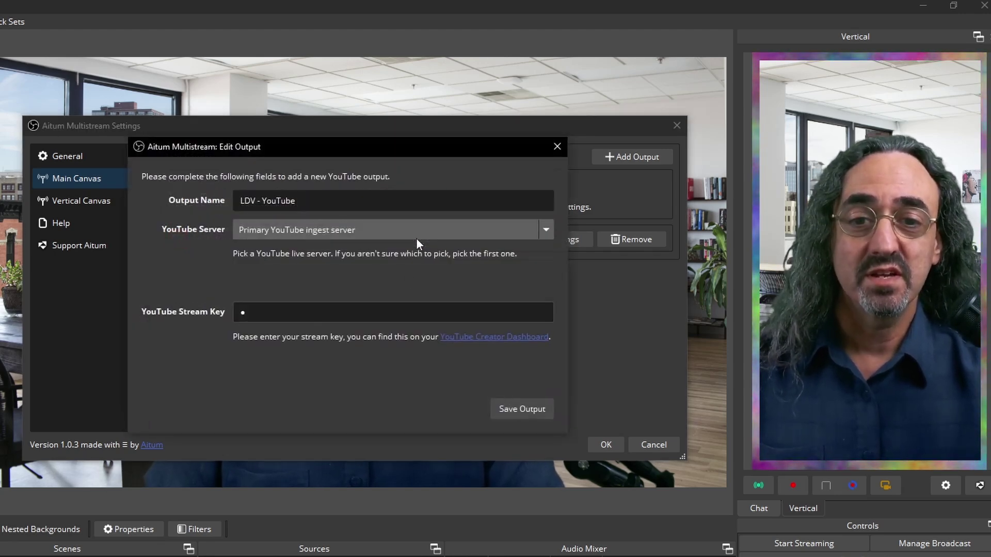
{"action": "left_click", "coordinate": [557, 147]}
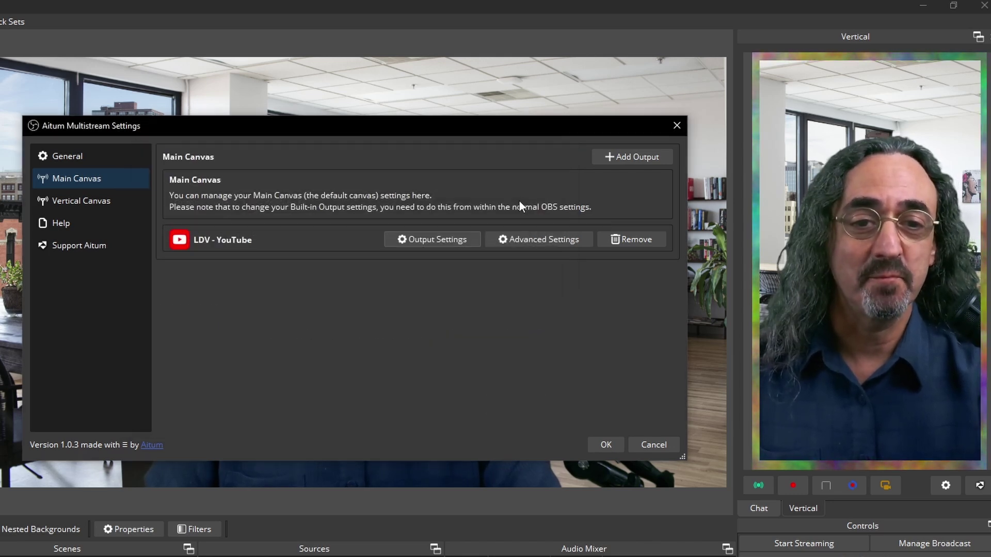
- Try the NVIDIA NVENC HEVC video encoder in the LDV - YouTube advanced settings, review its options and switch back to Main Encoder
{"action": "left_click", "coordinate": [516, 238]}
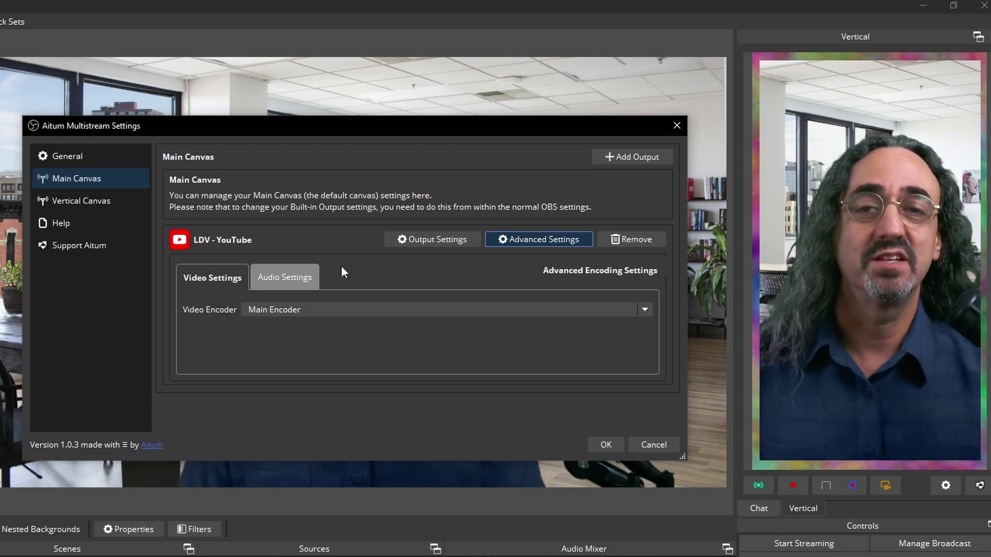
{"action": "left_click", "coordinate": [643, 309]}
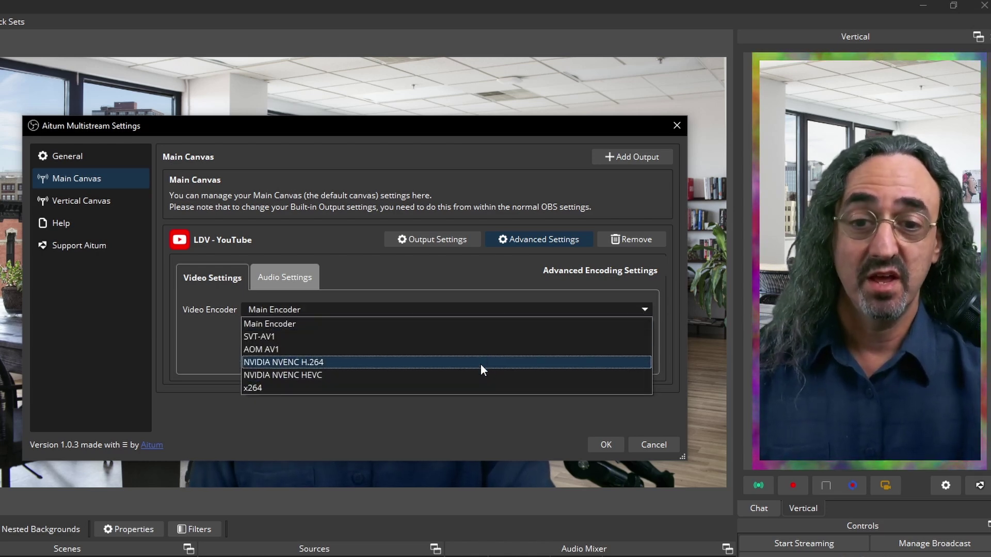
{"action": "left_click", "coordinate": [480, 375]}
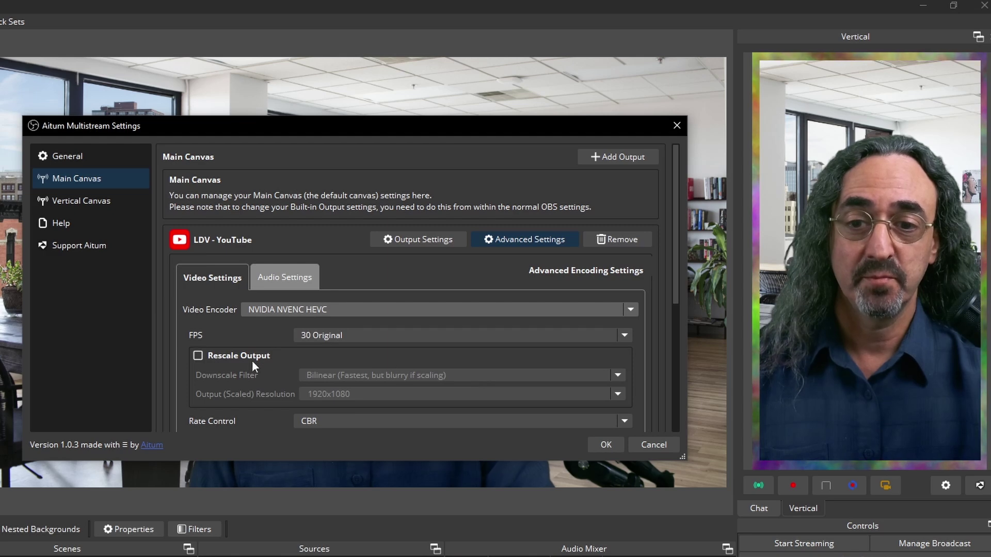
{"action": "left_click_drag", "start_coordinate": [673, 281], "coordinate": [686, 401]}
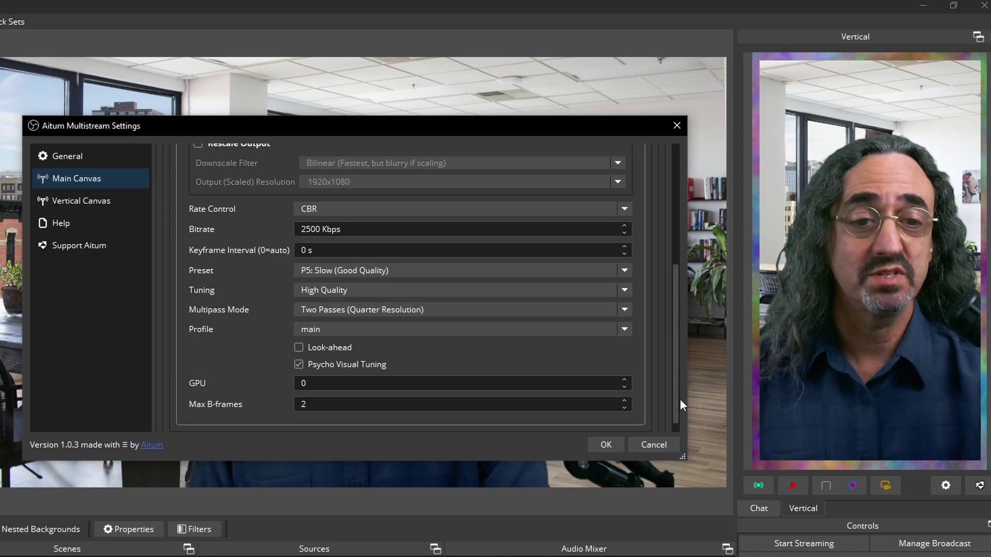
{"action": "left_click_drag", "start_coordinate": [676, 398], "coordinate": [667, 233]}
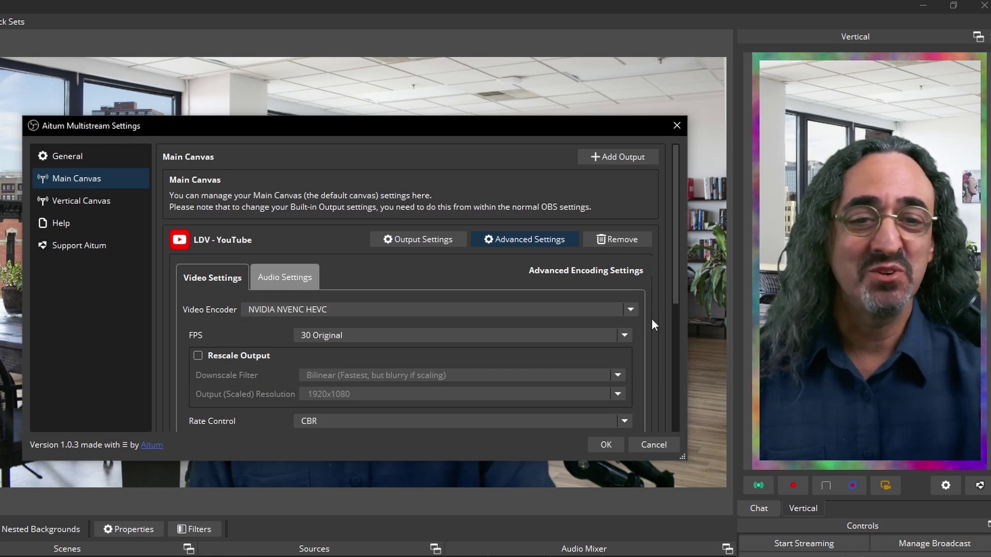
{"action": "left_click", "coordinate": [630, 310]}
{"action": "left_click", "coordinate": [318, 323]}
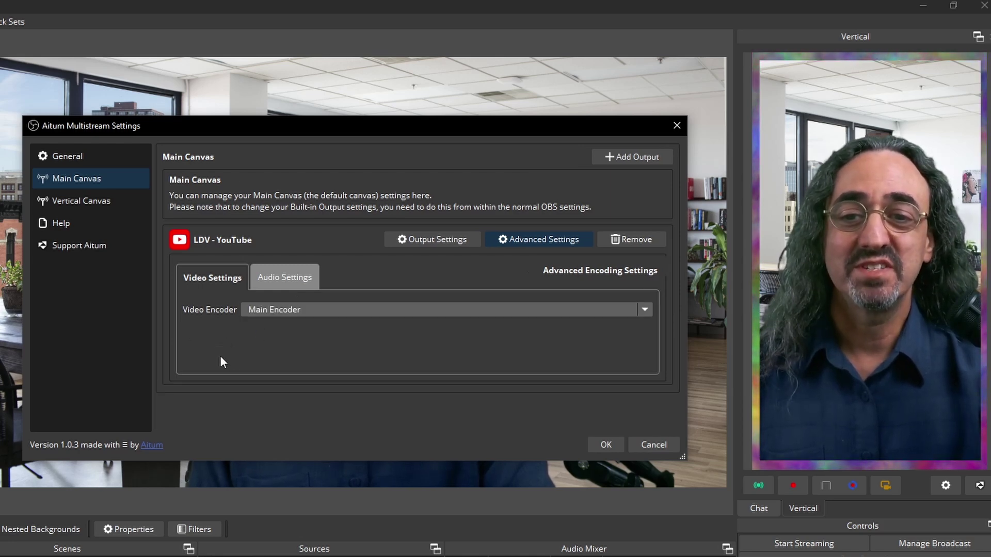
- Select Track 2 as the audio track for LDV - YouTube and close the Multistream settings without confirming
{"action": "left_click", "coordinate": [298, 274]}
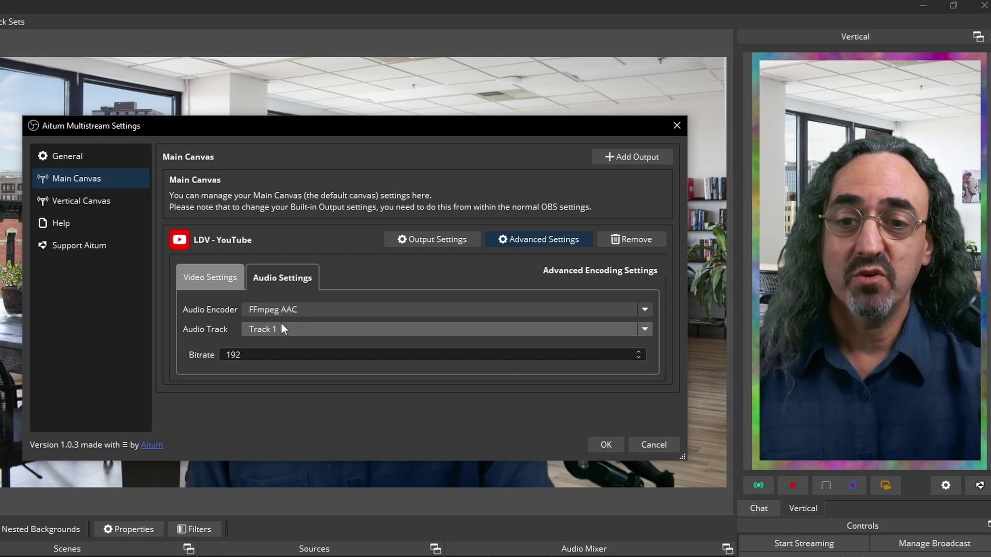
{"action": "left_click", "coordinate": [297, 328]}
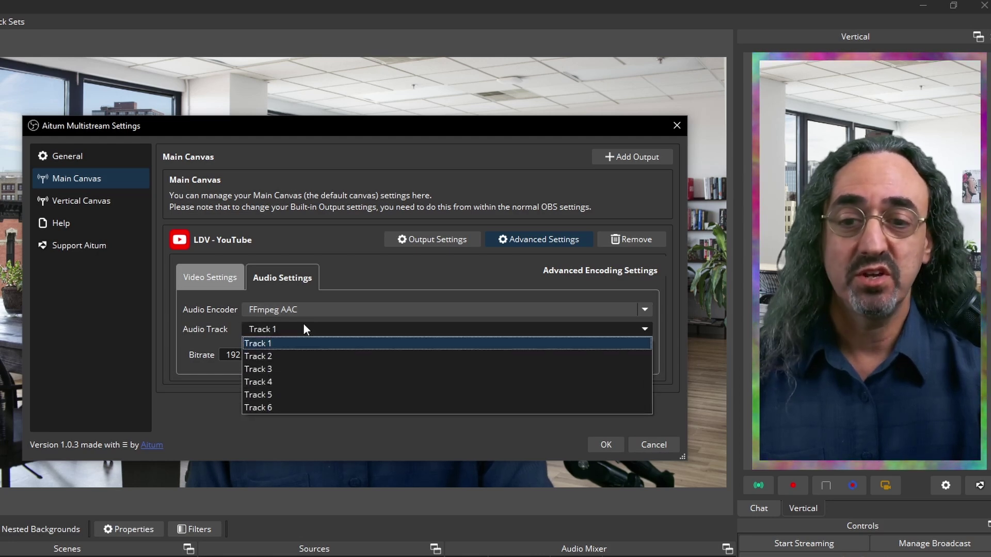
{"action": "left_click", "coordinate": [297, 356]}
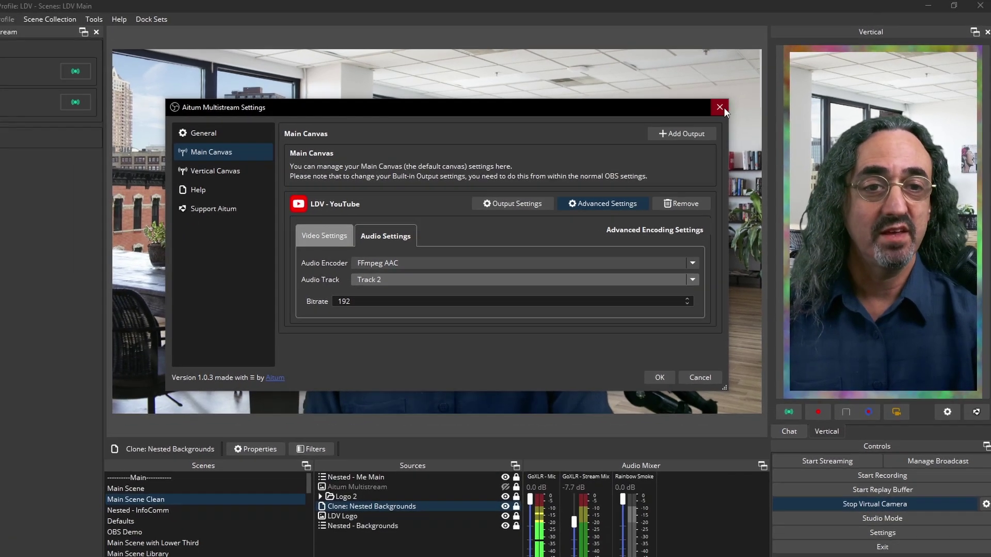
{"action": "left_click", "coordinate": [677, 126]}
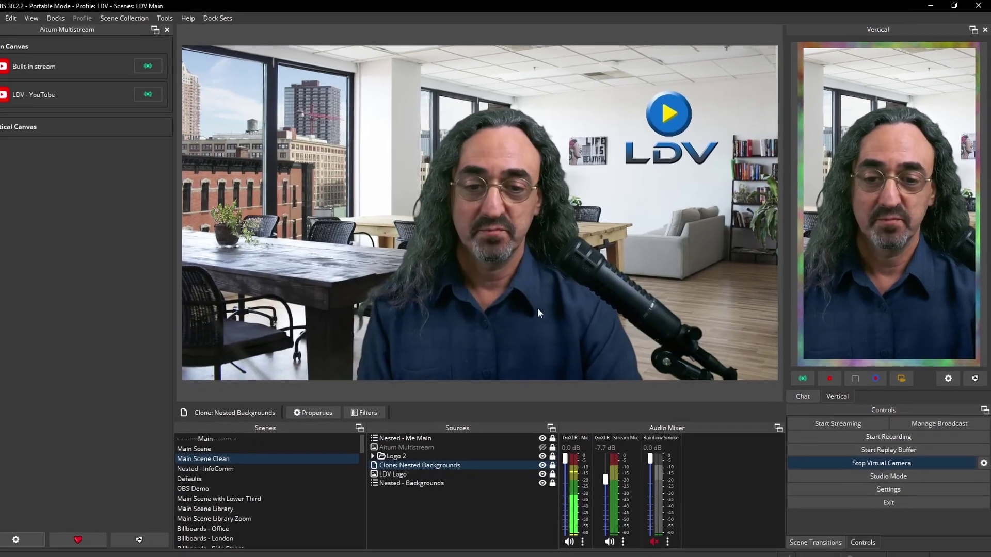
- Open the Advanced Audio Properties, remove Rainbow Smoke from audio tracks 2 to 6 so only track 1 stays enabled, and close them
{"action": "right_click", "coordinate": [703, 465]}
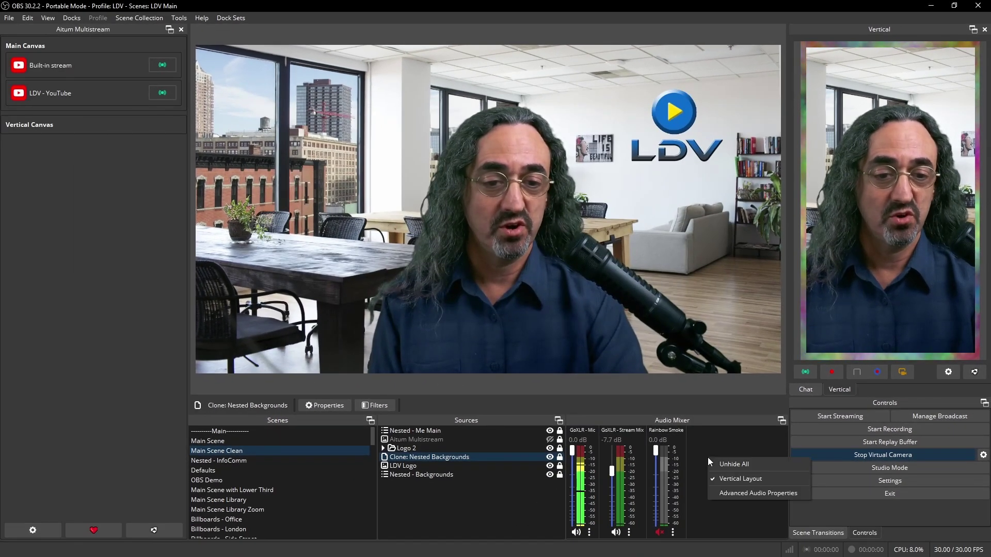
{"action": "left_click", "coordinate": [736, 494]}
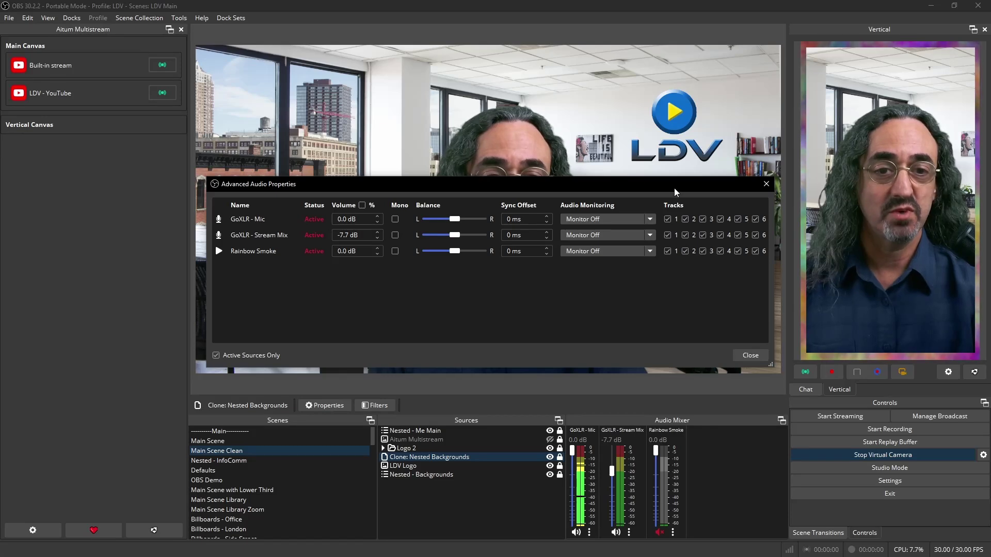
{"action": "left_click_drag", "start_coordinate": [674, 187], "coordinate": [587, 180]}
{"action": "left_click_drag", "start_coordinate": [688, 214], "coordinate": [715, 214]}
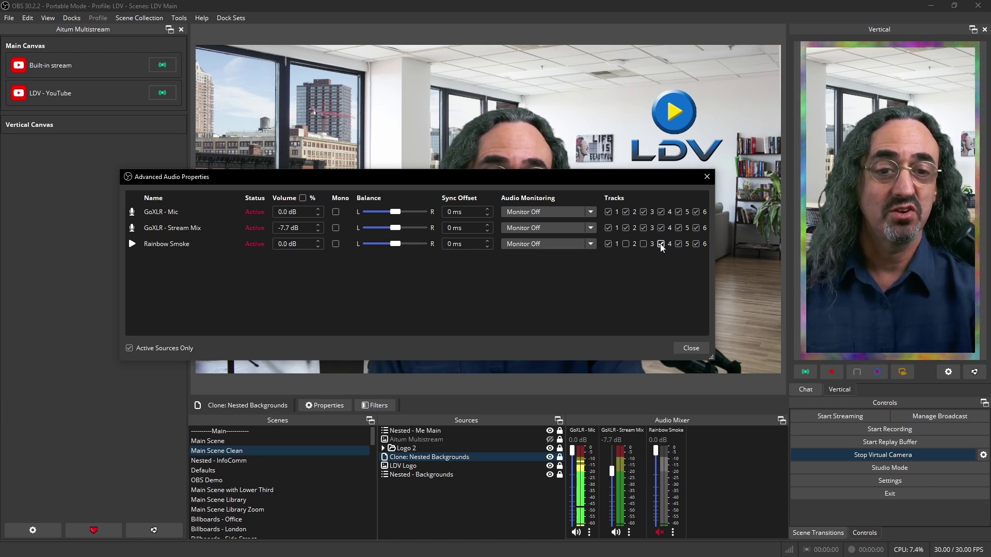
{"action": "left_click", "coordinate": [679, 244]}
{"action": "left_click", "coordinate": [697, 244]}
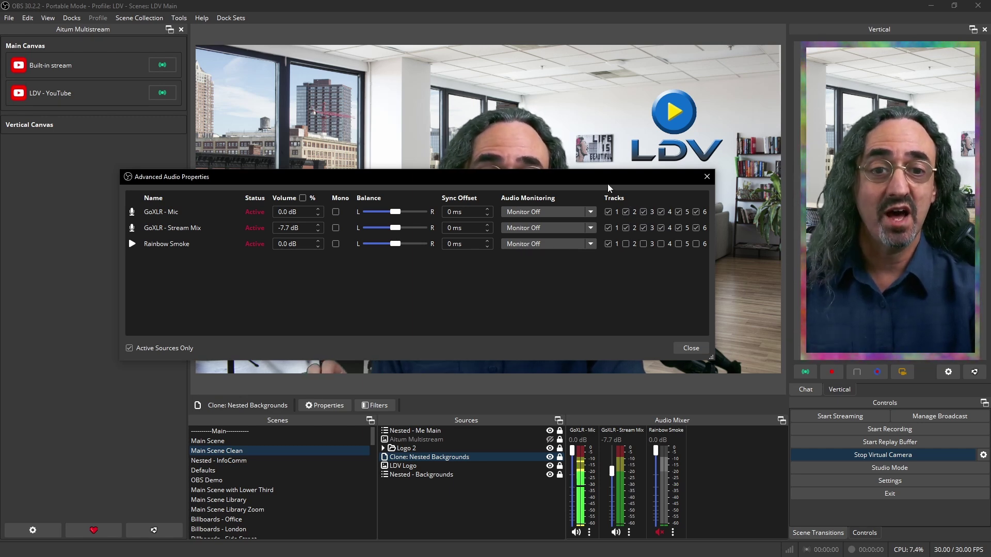
{"action": "left_click_drag", "start_coordinate": [608, 182], "coordinate": [620, 284]}
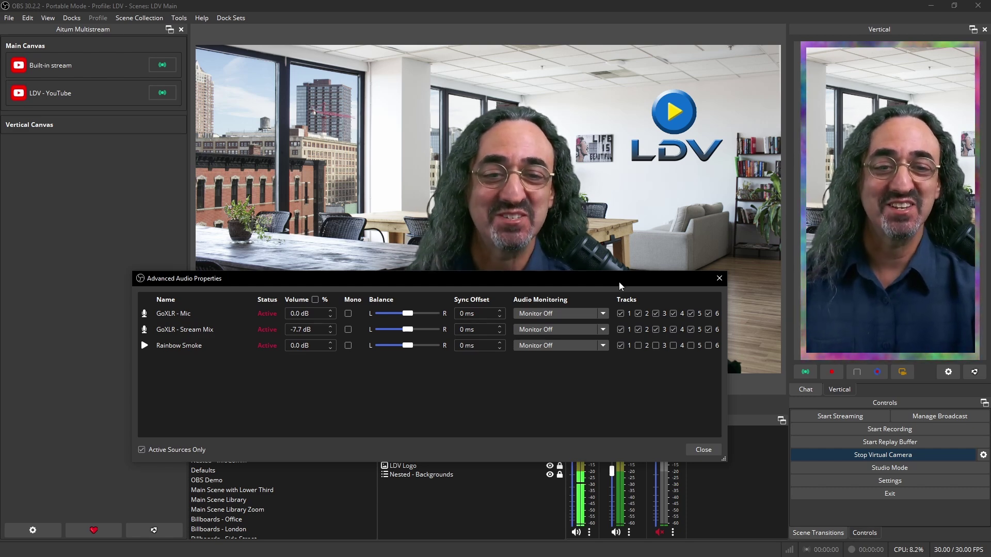
{"action": "left_click_drag", "start_coordinate": [618, 282], "coordinate": [614, 158]}
{"action": "left_click", "coordinate": [690, 324]}
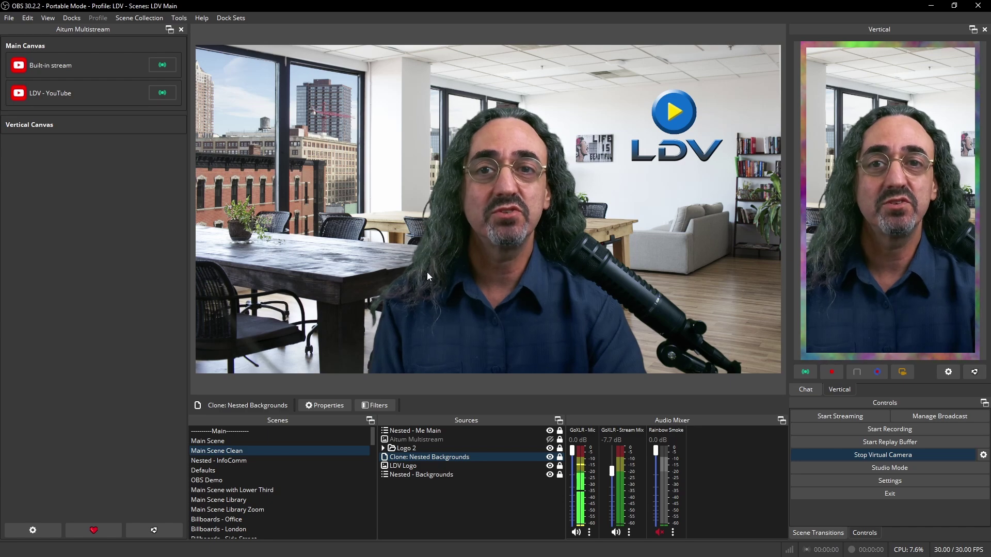
- Open the Aitum Multistream settings and start a new Vertical Canvas output using Other Service
{"action": "left_click", "coordinate": [29, 532]}
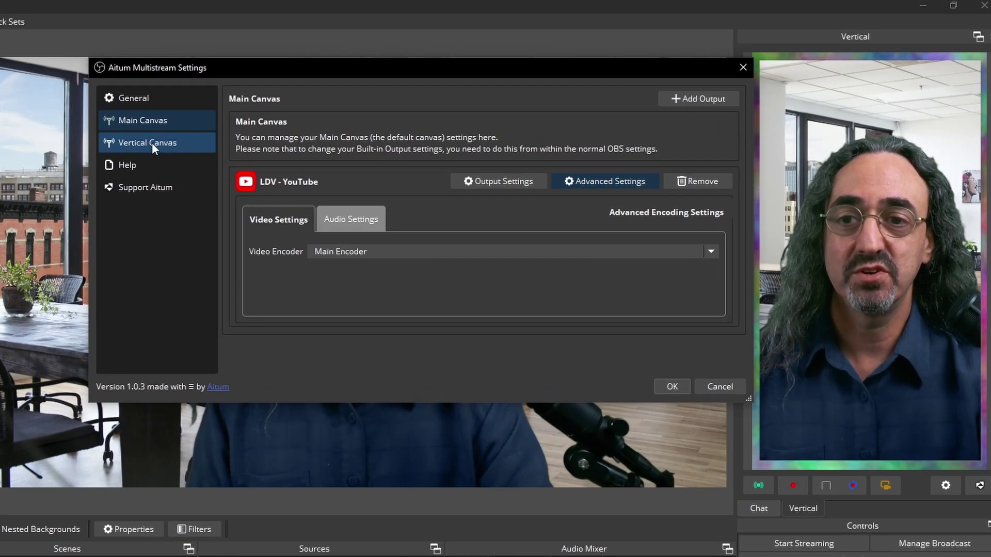
{"action": "left_click", "coordinate": [150, 139]}
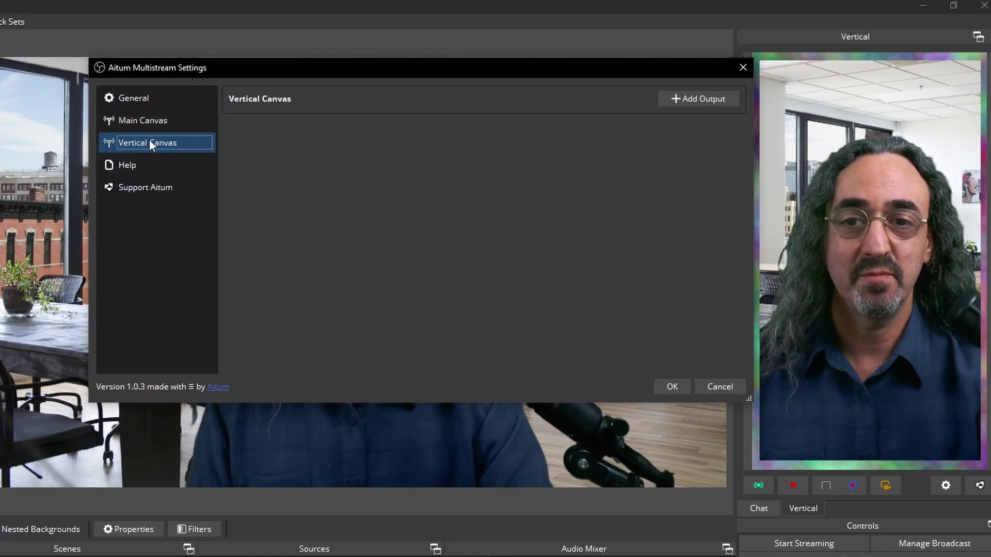
{"action": "left_click", "coordinate": [686, 100]}
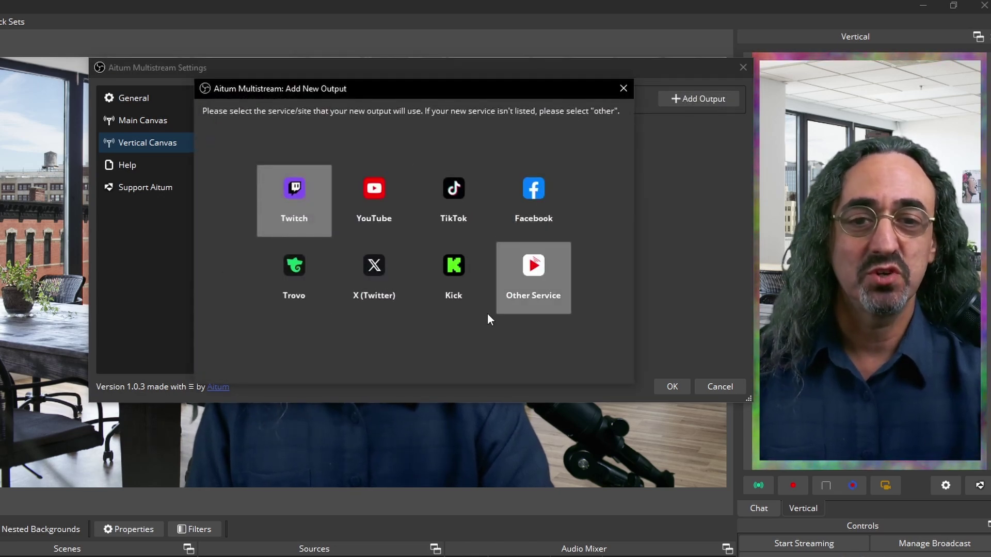
{"action": "left_click", "coordinate": [534, 275]}
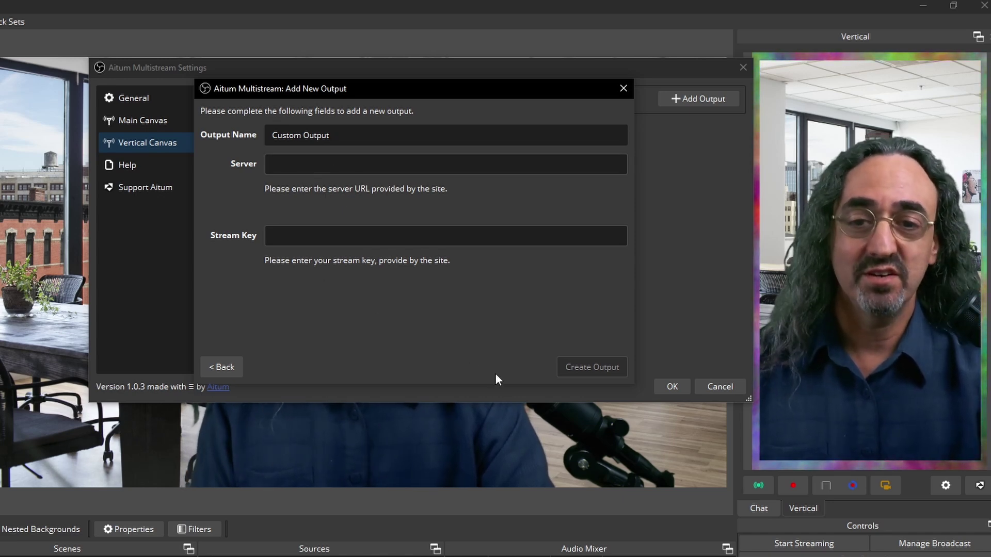
- Enter 1 as the server of the new custom output and fill in its stream key
{"action": "left_click", "coordinate": [323, 165]}
{"action": "type", "text": "1"}
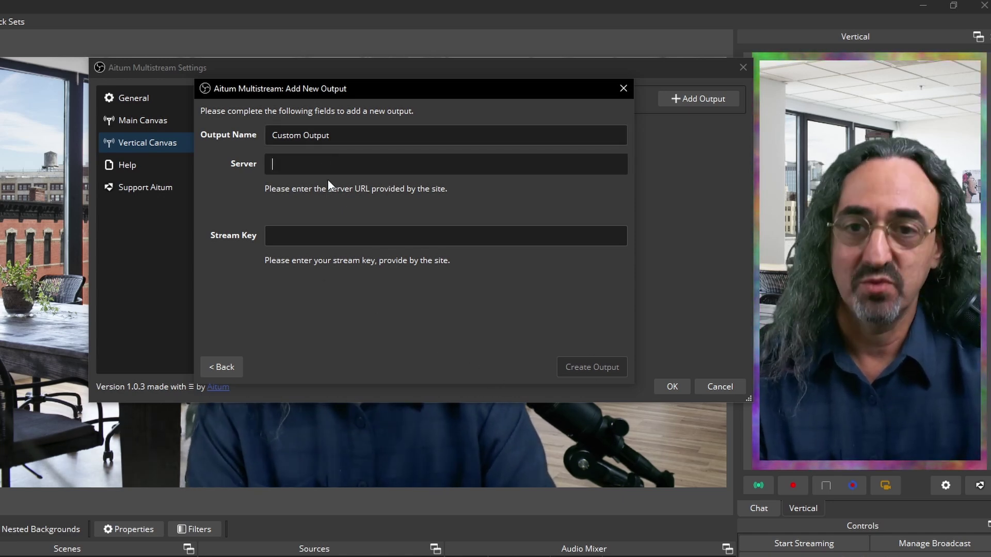
{"action": "left_click", "coordinate": [320, 242]}
{"action": "type", "text": "1"}
- Name the output LinkedIn LDV, create it and confirm the Multistream settings
{"action": "left_click_drag", "start_coordinate": [330, 136], "coordinate": [250, 135]}
{"action": "type", "text": "Linke"}
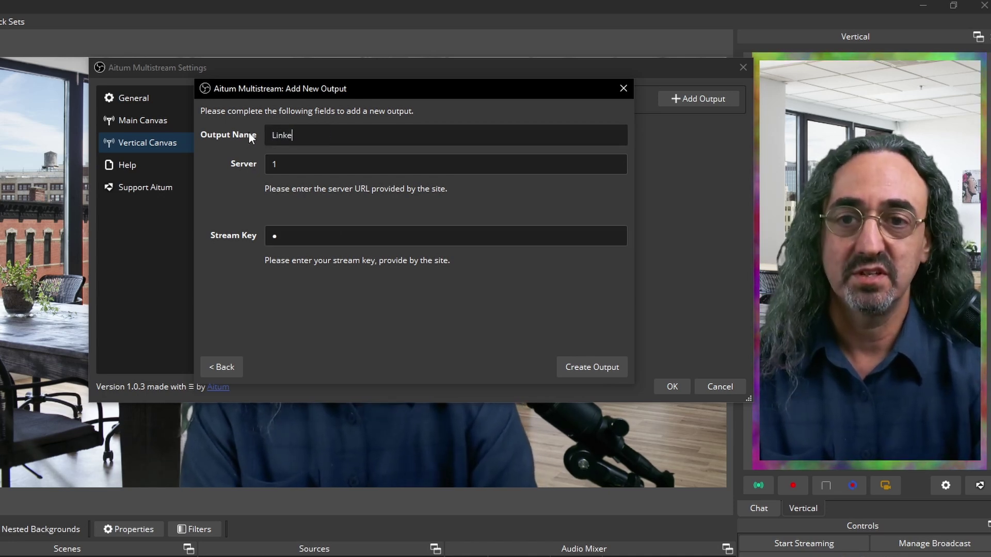
{"action": "type", "text": "dIn "}
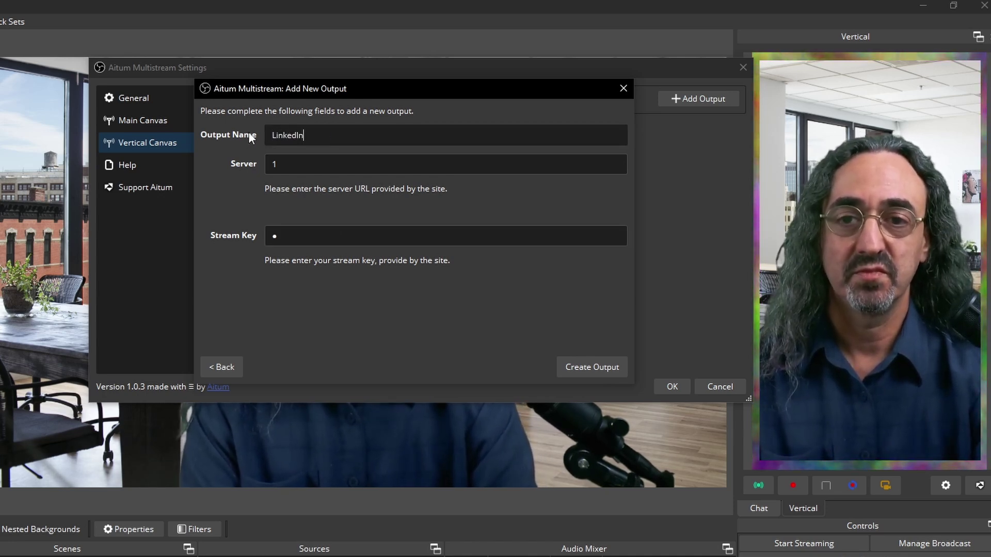
{"action": "type", "text": "LDV"}
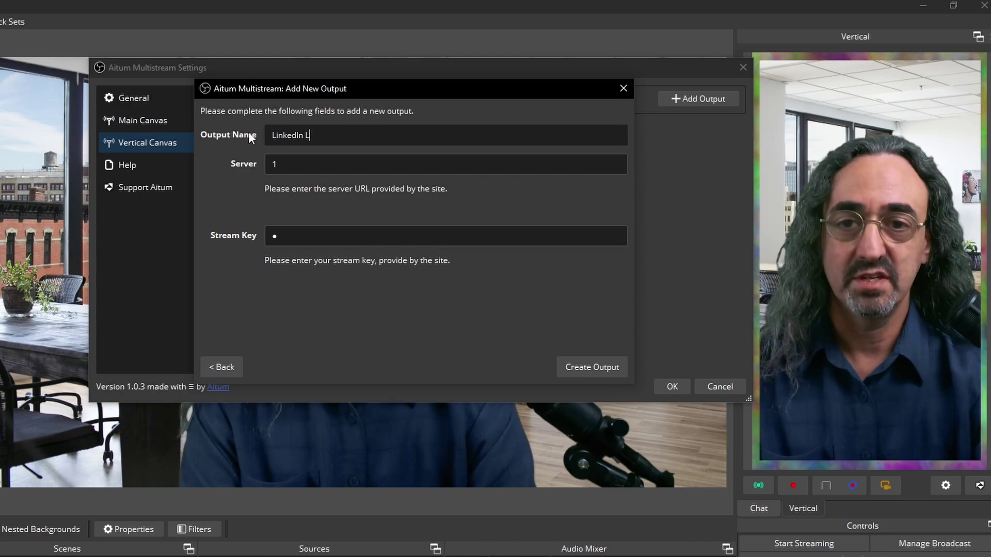
{"action": "left_click", "coordinate": [570, 368]}
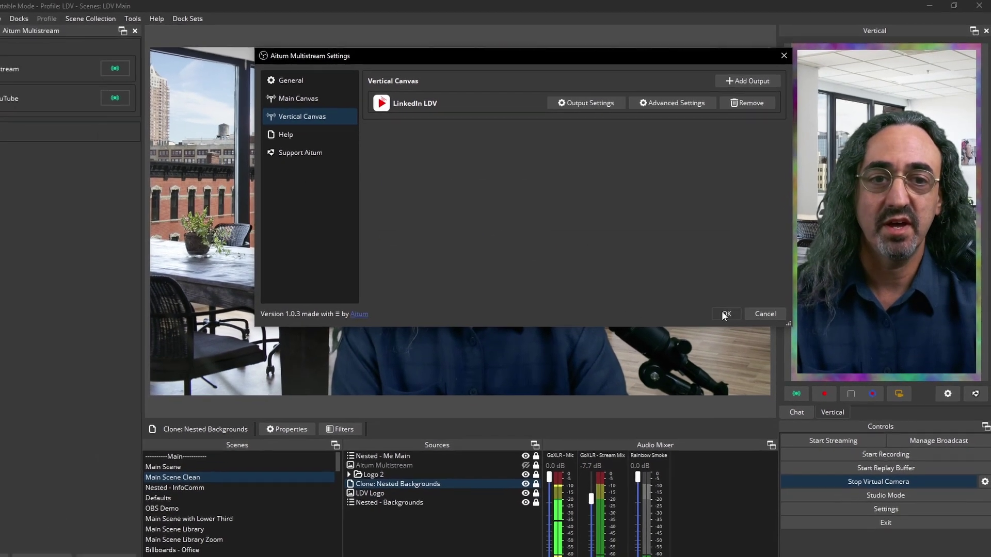
{"action": "left_click", "coordinate": [706, 339]}
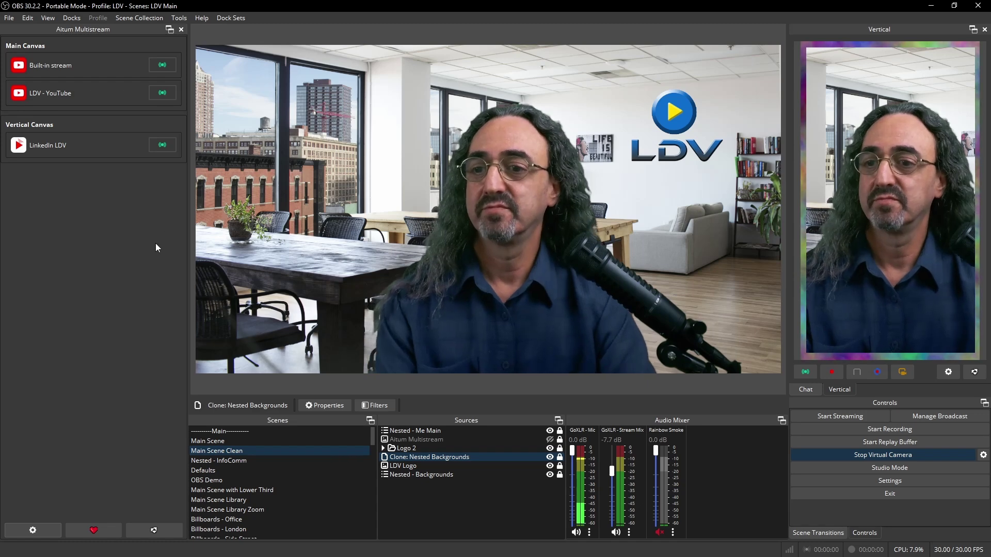